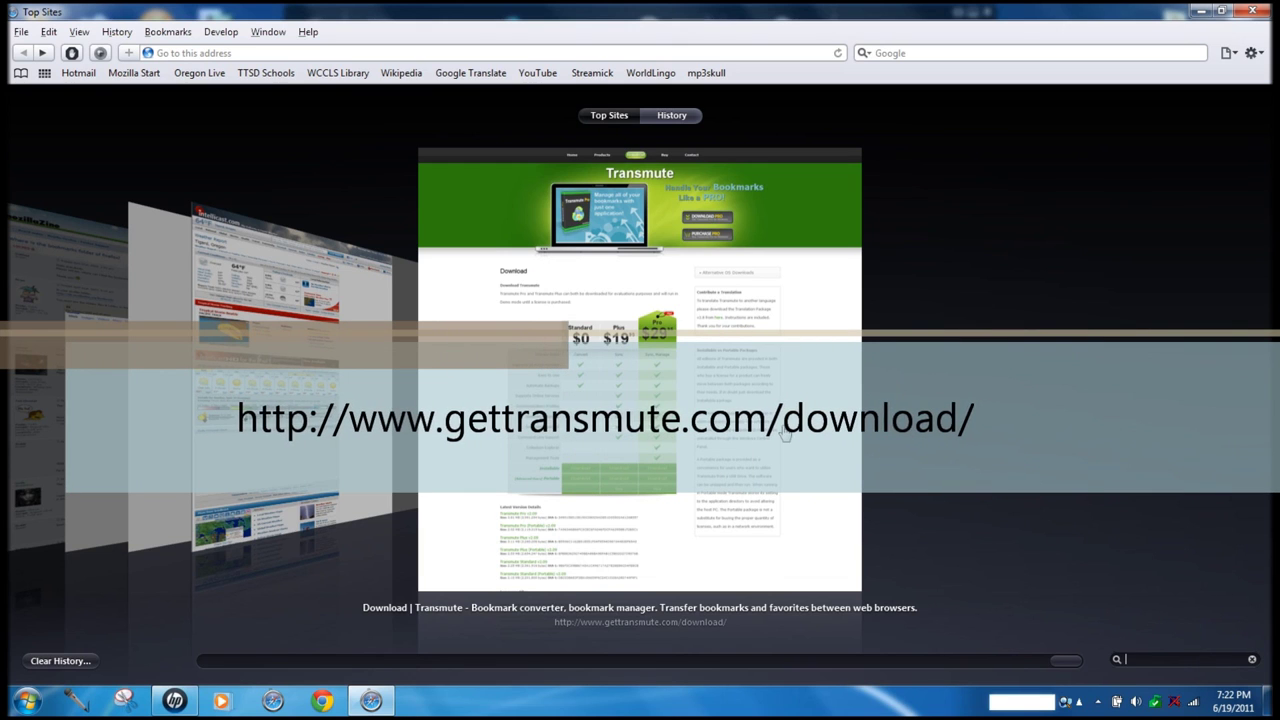
# Load gettransmute.com/download from Safari's Top Sites history
pyautogui.press('Return')
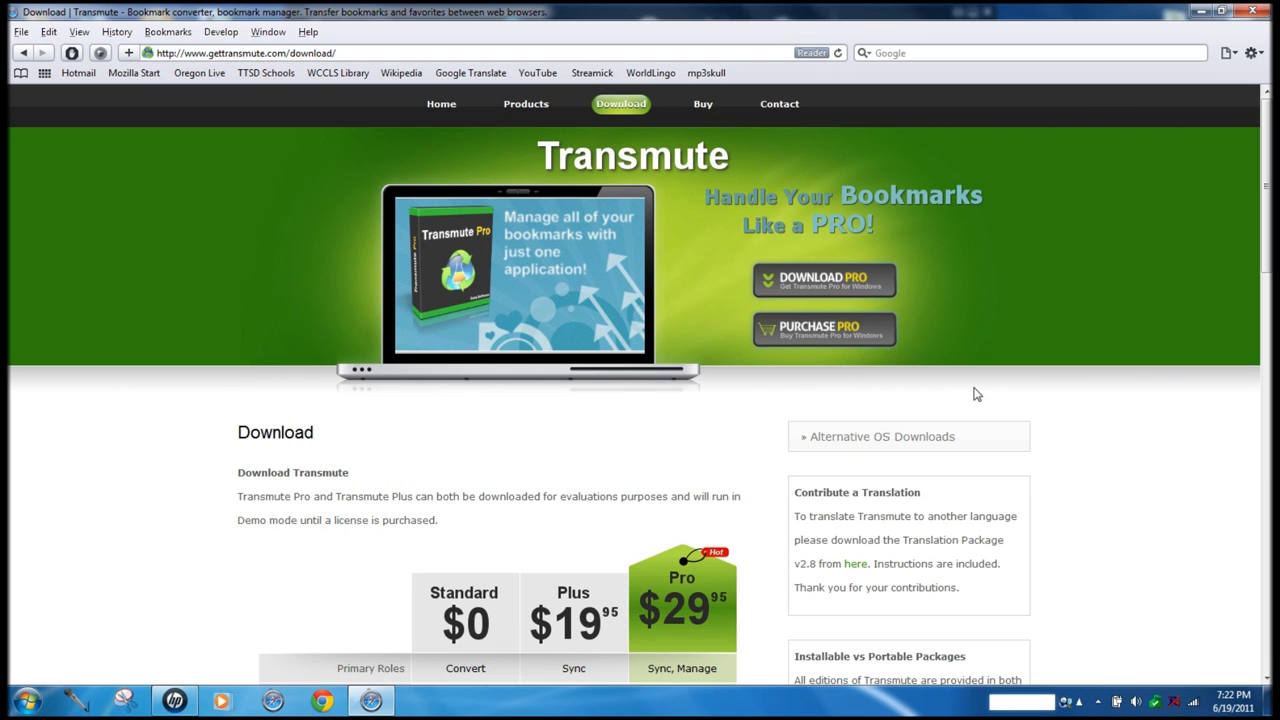
# Scroll down to the edition comparison table with Installable and Portable download options
pyautogui.scroll(-5, 977, 394)
pyautogui.scroll(-1, 977, 394)
pyautogui.scroll(-1, 977, 394)
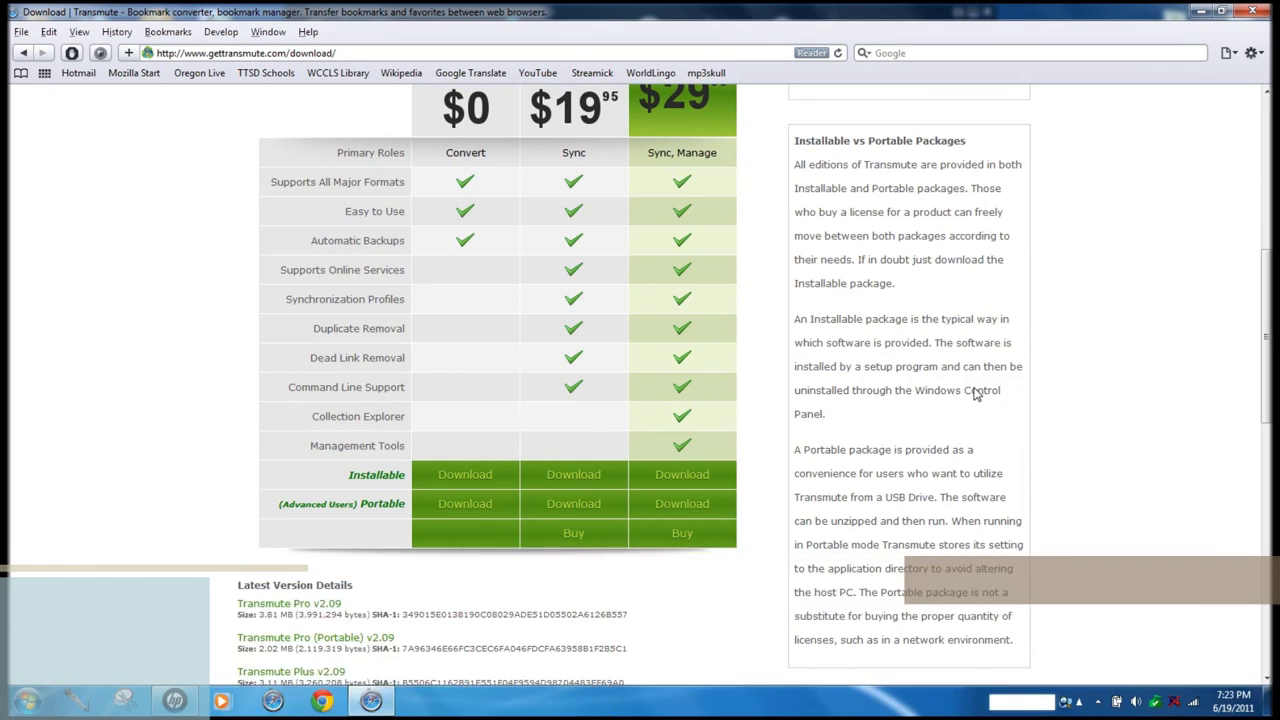
# Download the free $0 Installable edition and save TransmuteSetup.zip to disk
pyautogui.click(462, 476)
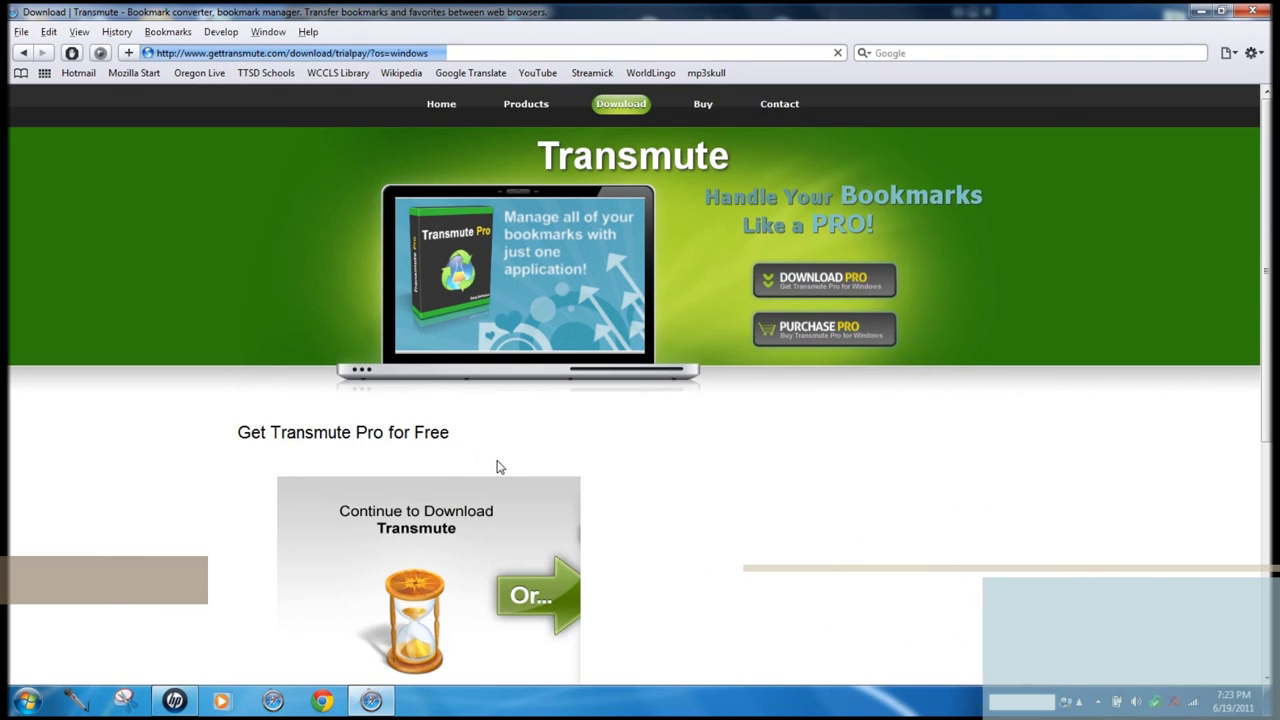
pyautogui.scroll(-3, 606, 434)
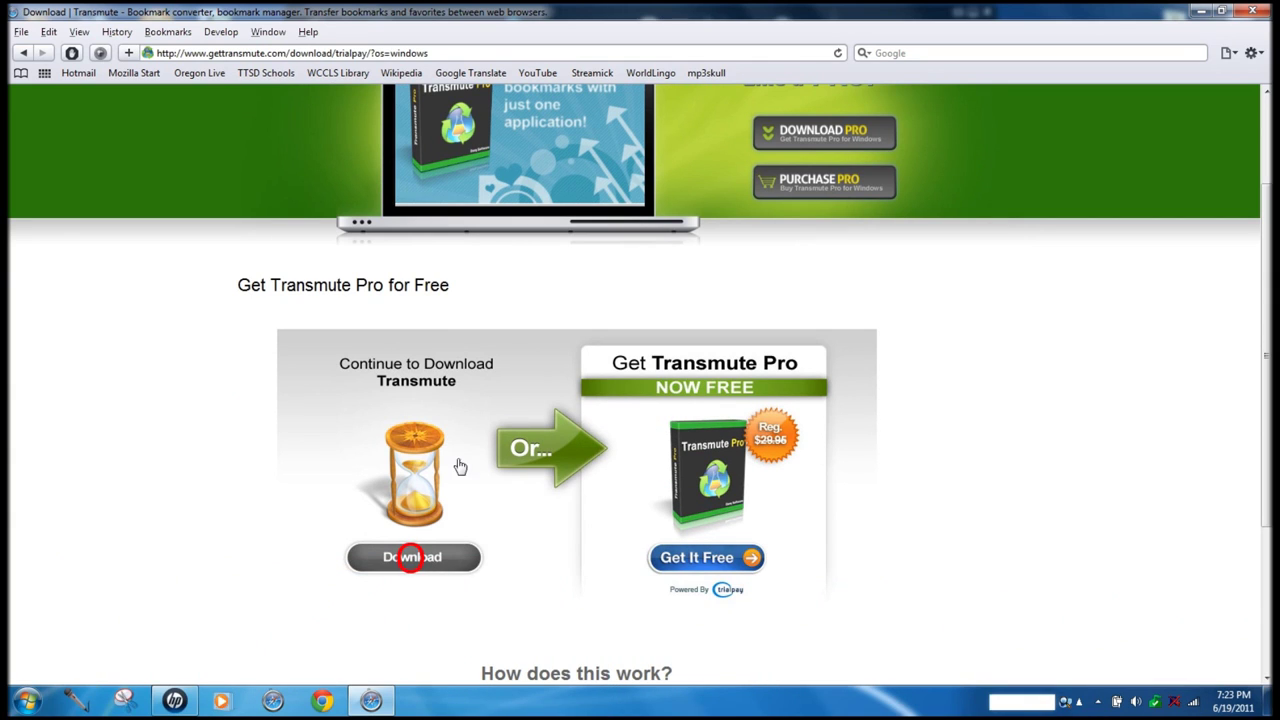
pyautogui.click(420, 555)
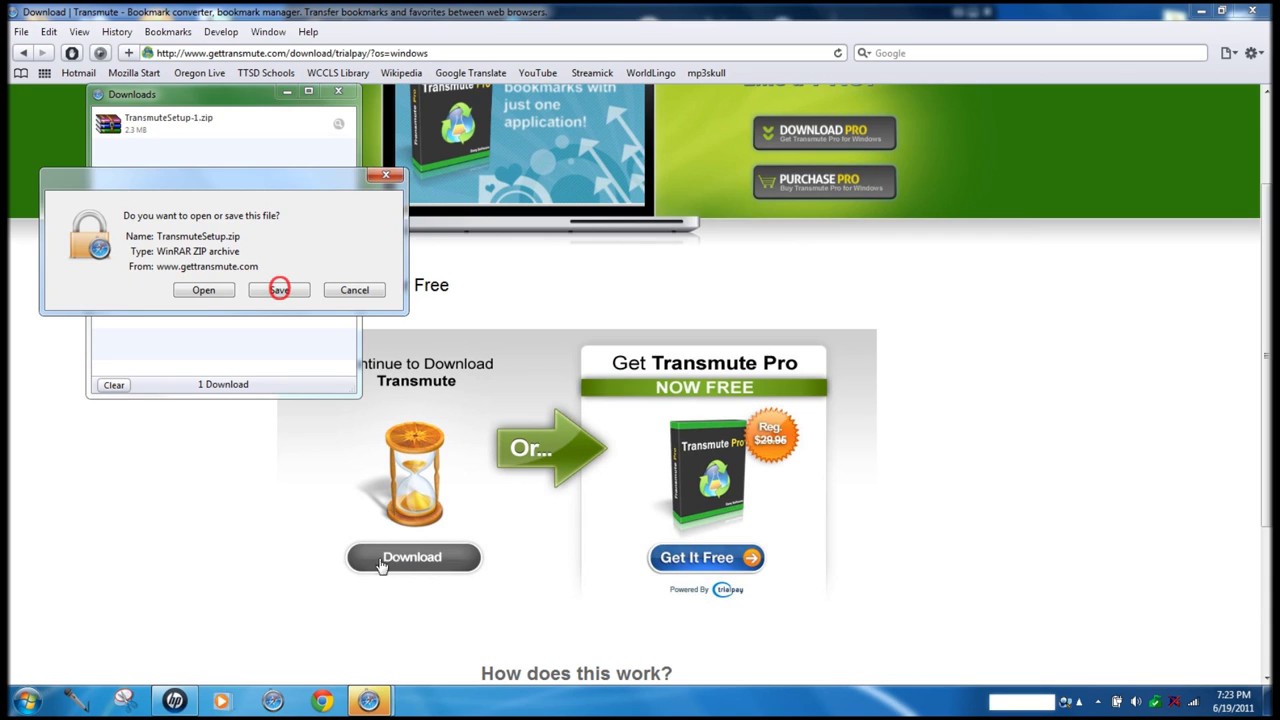
pyautogui.click(278, 299)
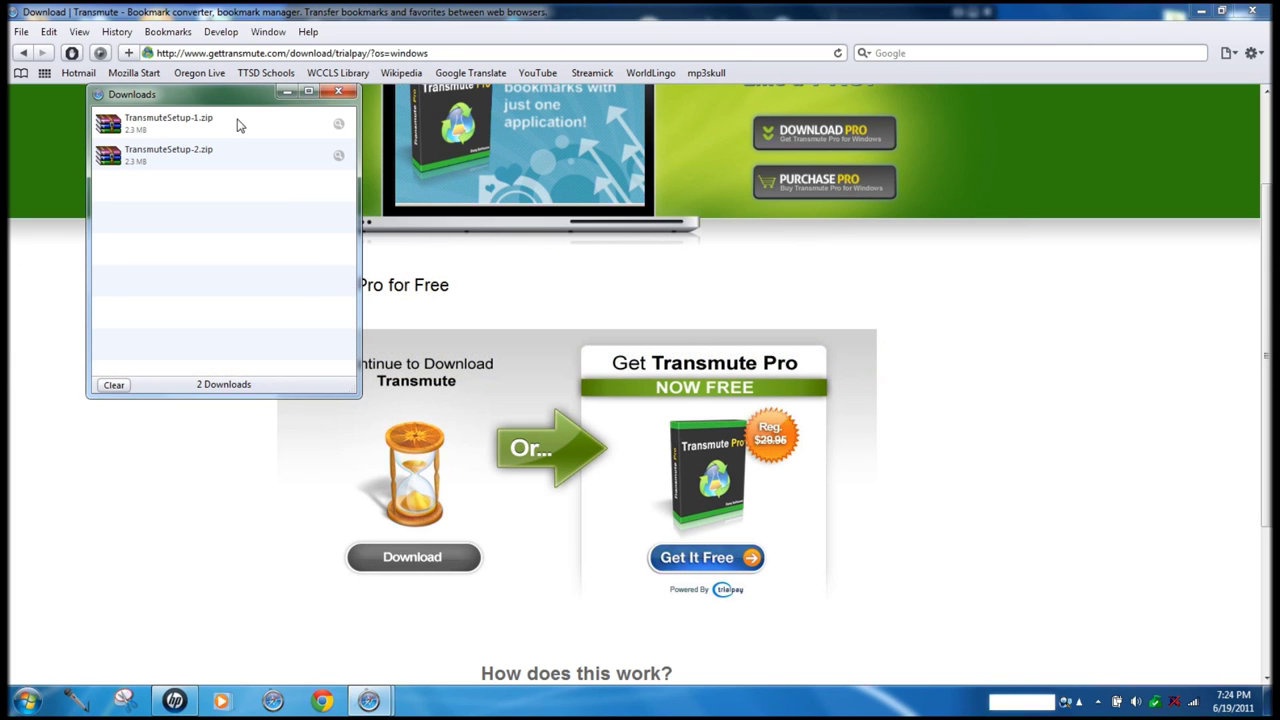
# Open the TransmuteSetup zip in WinRAR, dismiss the nag, and run TransmuteSetup.msi
pyautogui.doubleClick(234, 123)
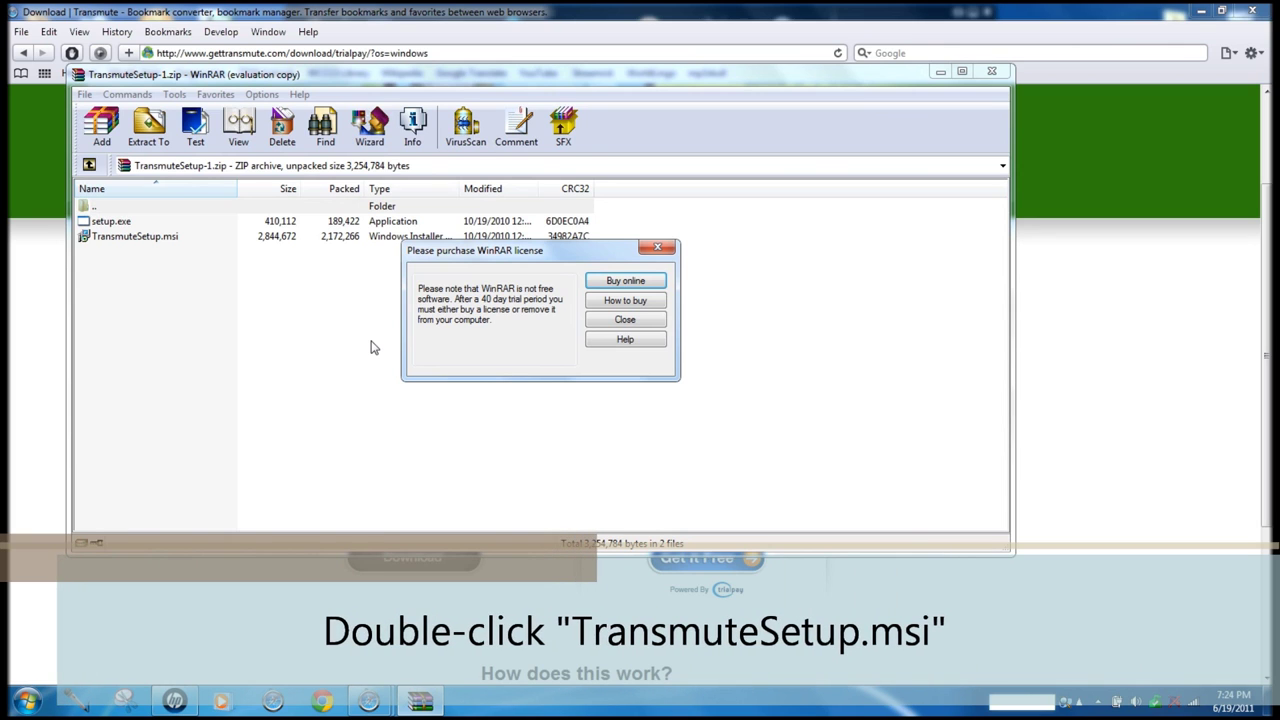
pyautogui.click(612, 321)
pyautogui.doubleClick(198, 240)
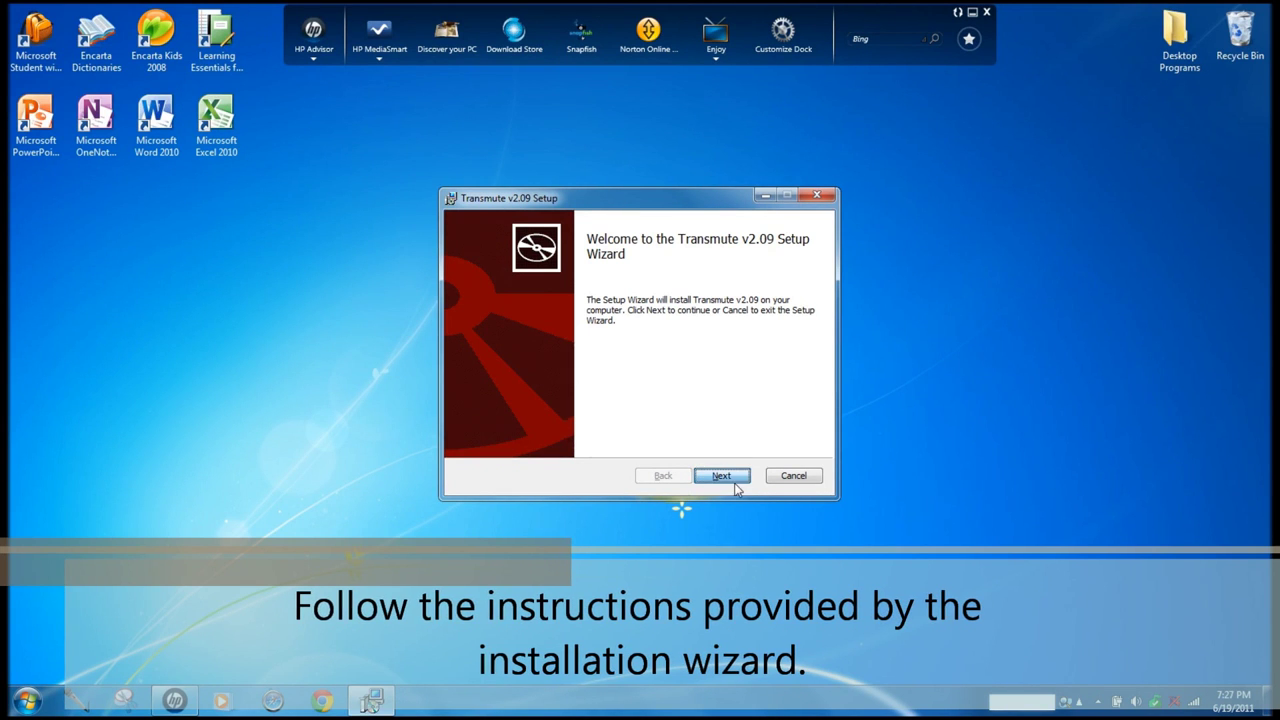
# Install Transmute v2.09 into the default folder, then launch it from the desktop
pyautogui.click(733, 483)
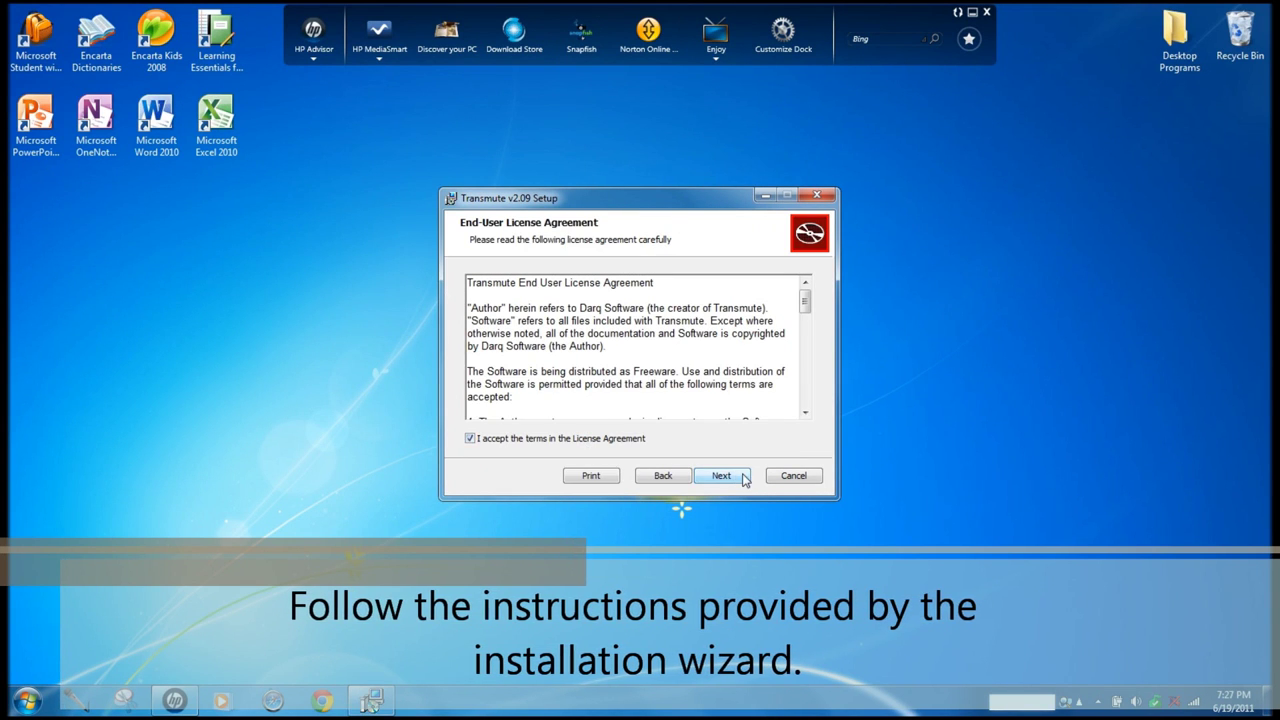
pyautogui.click(744, 479)
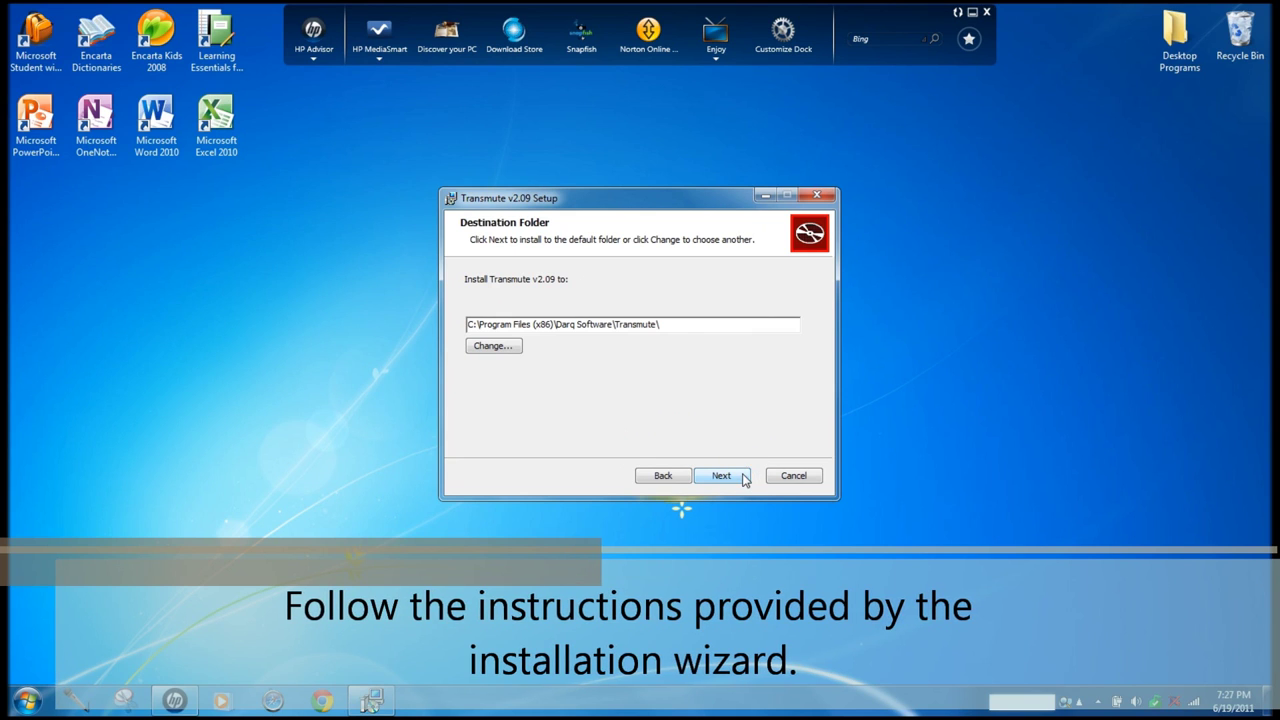
pyautogui.click(744, 479)
pyautogui.click(744, 479)
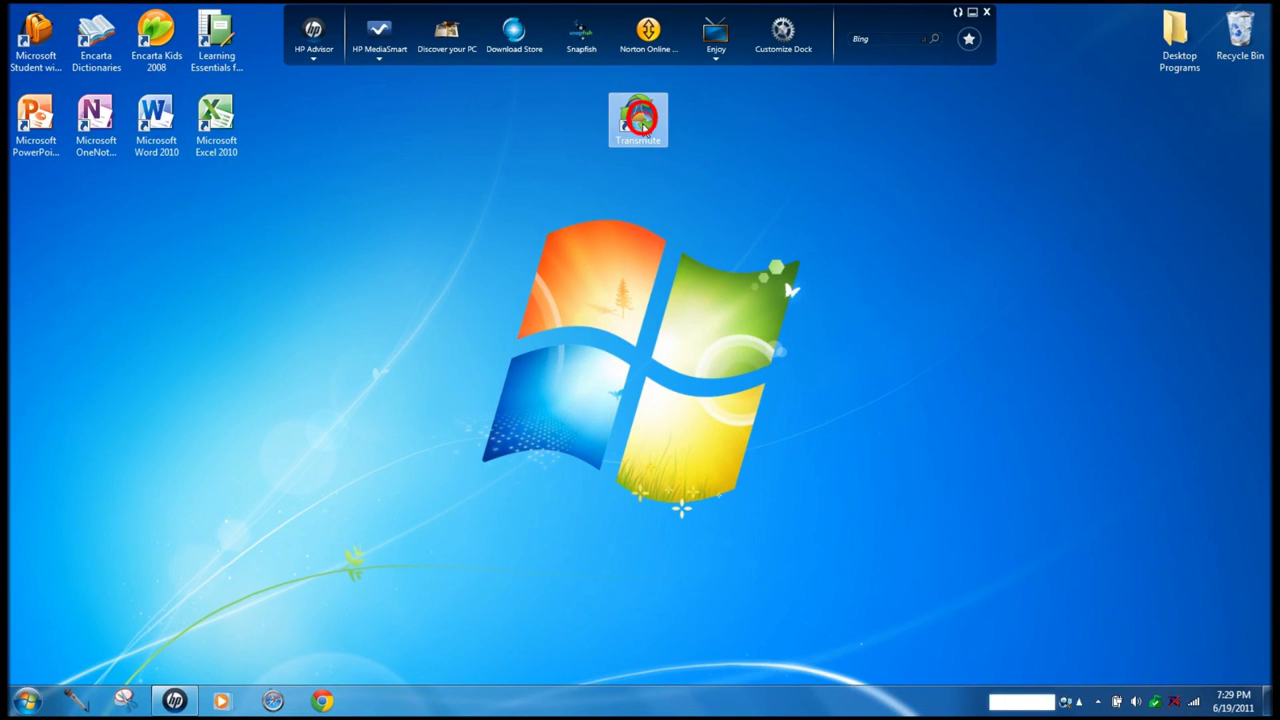
pyautogui.doubleClick(641, 118)
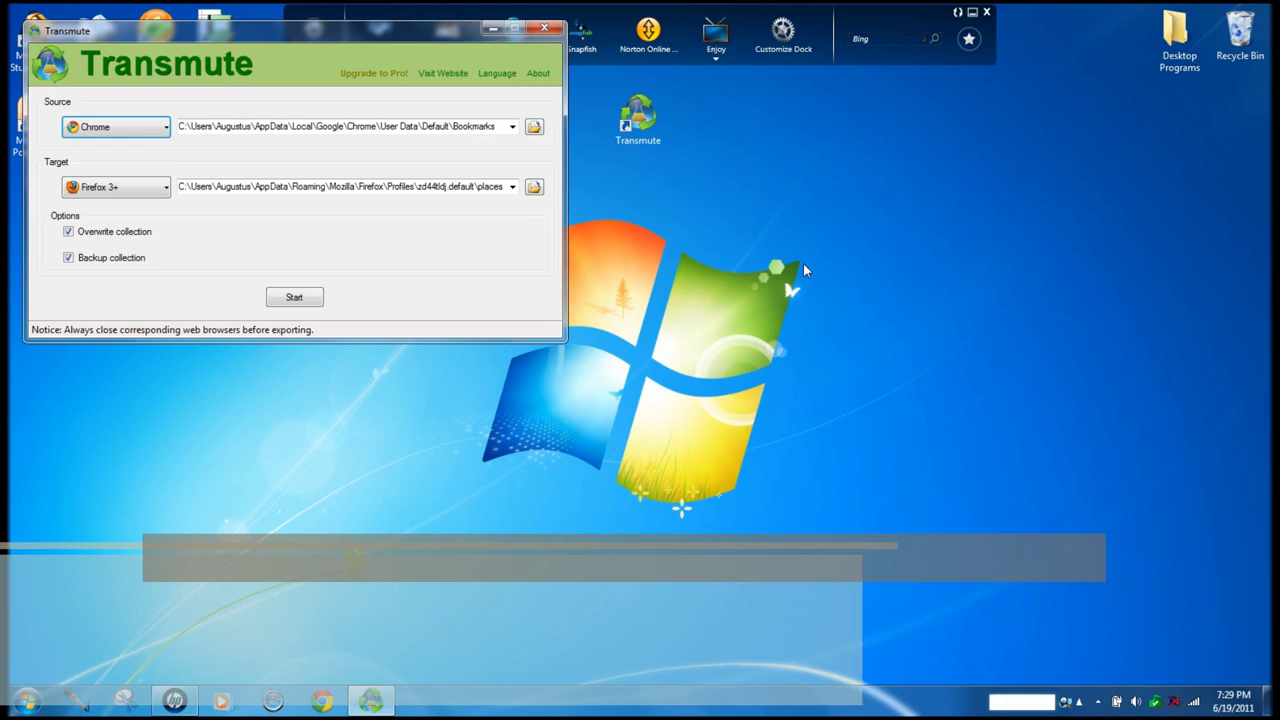
# Pick Safari in the Source dropdown and Chrome in the Target dropdown
pyautogui.click(124, 120)
pyautogui.click(112, 340)
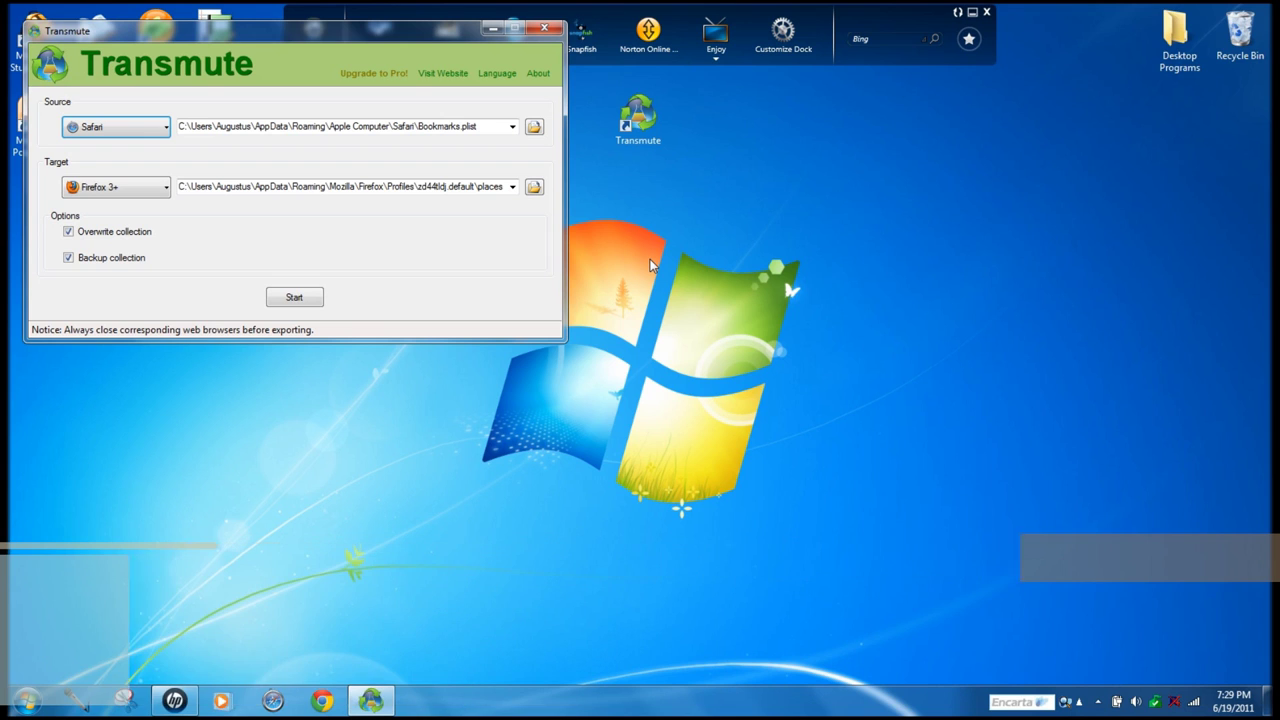
pyautogui.click(161, 192)
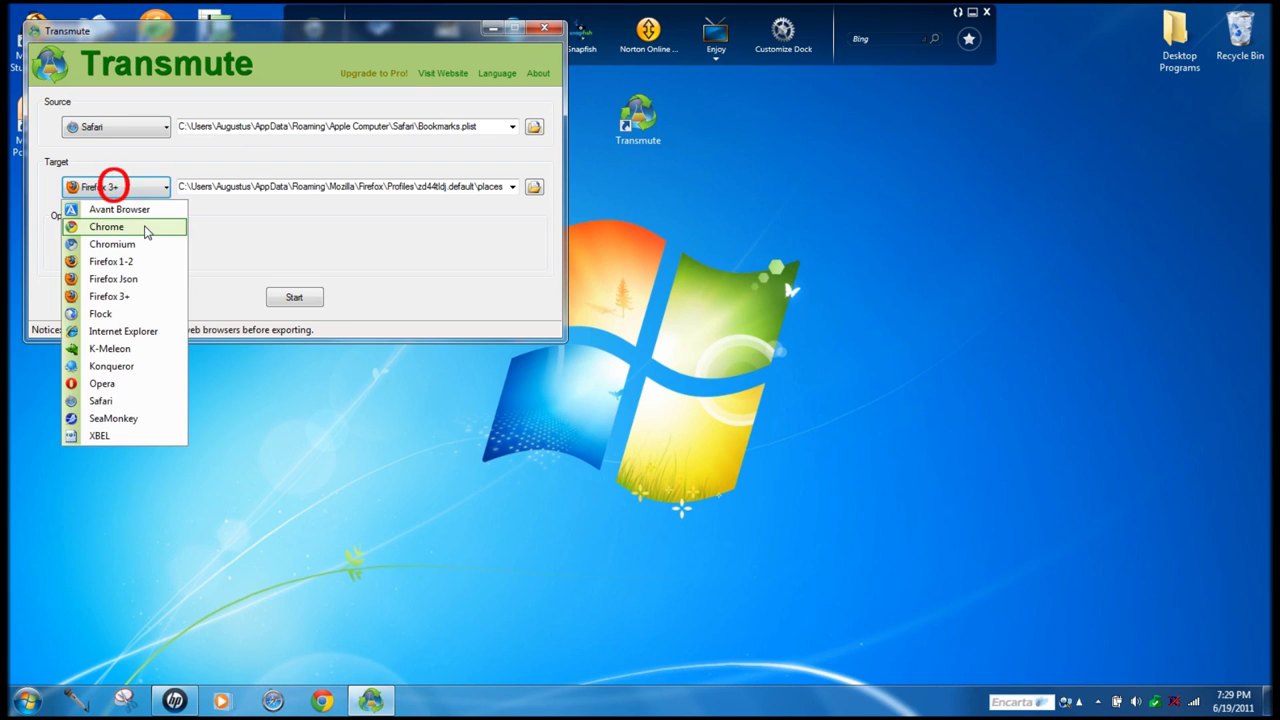
pyautogui.click(147, 228)
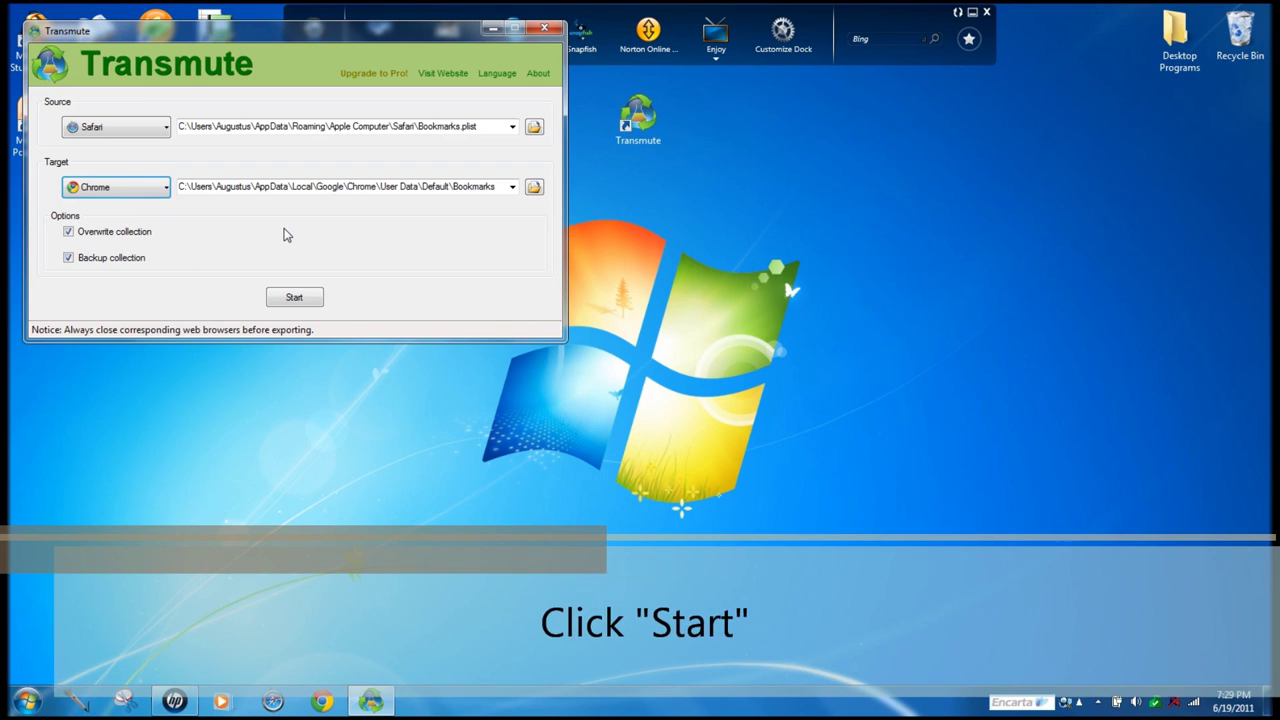
# Run the Safari-to-Chrome transfer, confirming the overwrite warning and preview to reach Processing Complete
pyautogui.click(292, 296)
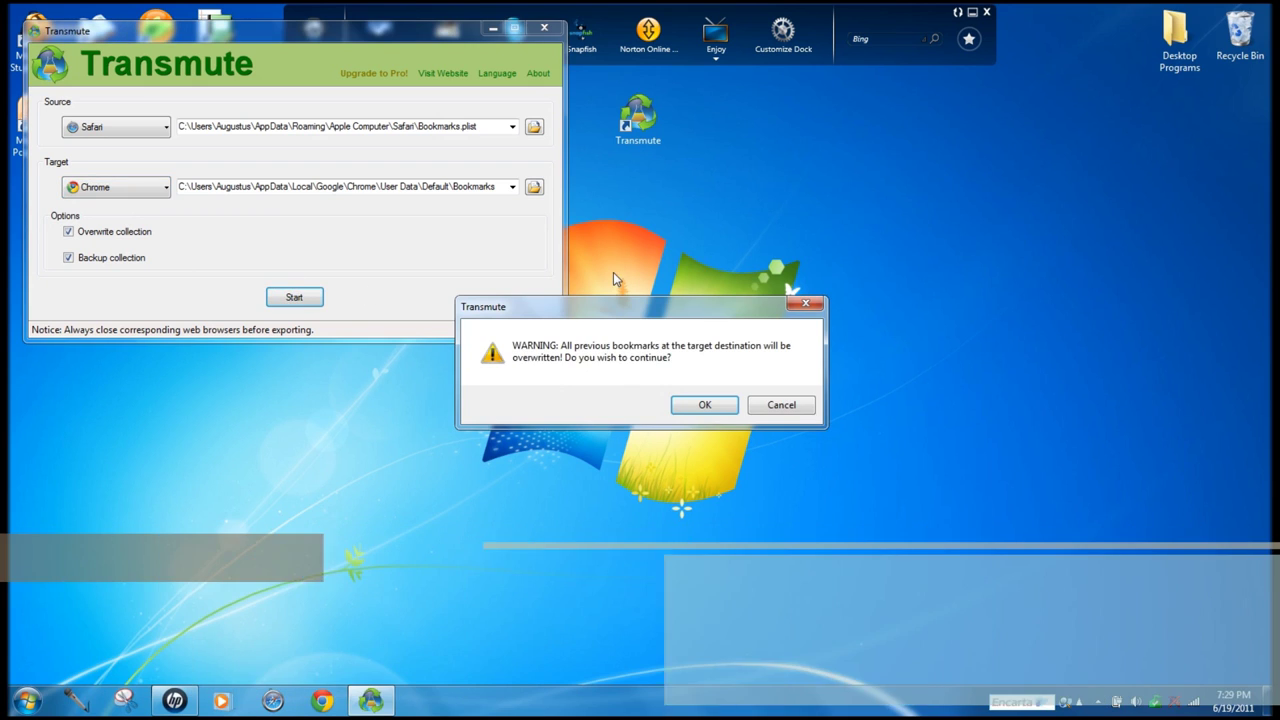
pyautogui.click(704, 404)
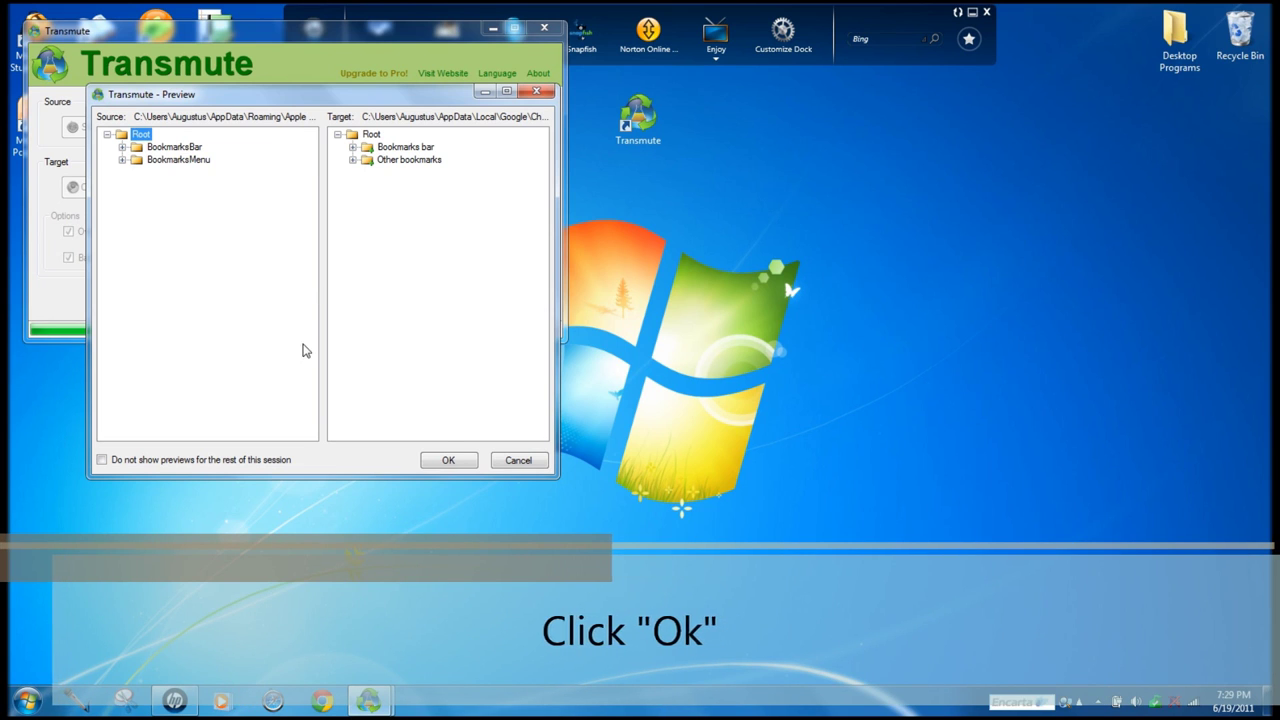
pyautogui.click(455, 461)
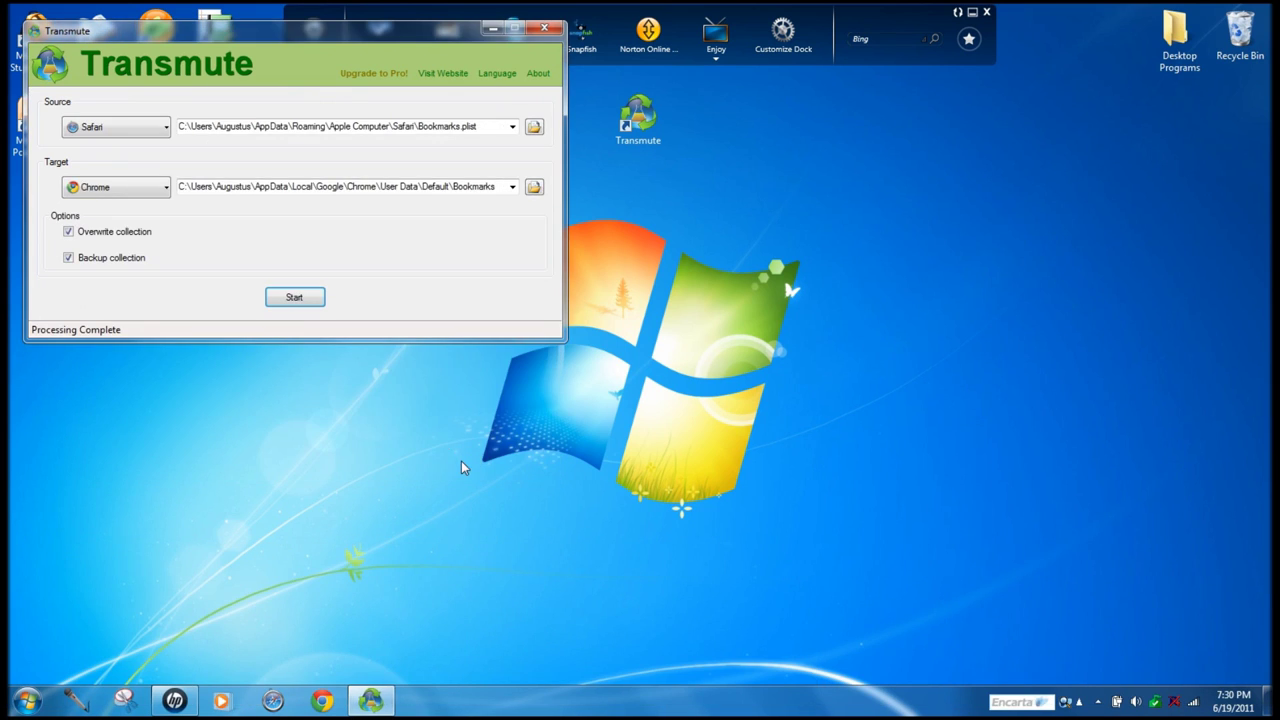